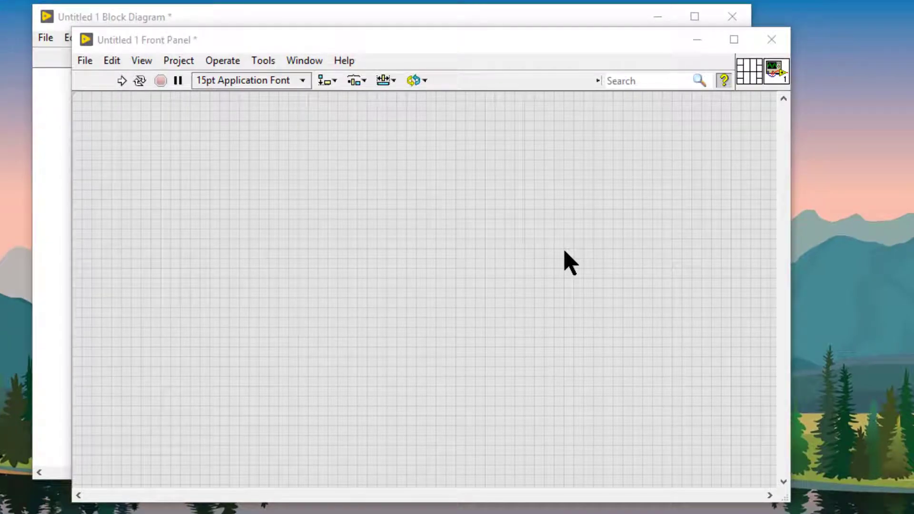
- Open the Add .NET Controls to Palette dialog from the Tools > Import menu
{"action": "left_click", "coordinate": [266, 67]}
{"action": "left_click", "coordinate": [268, 67]}
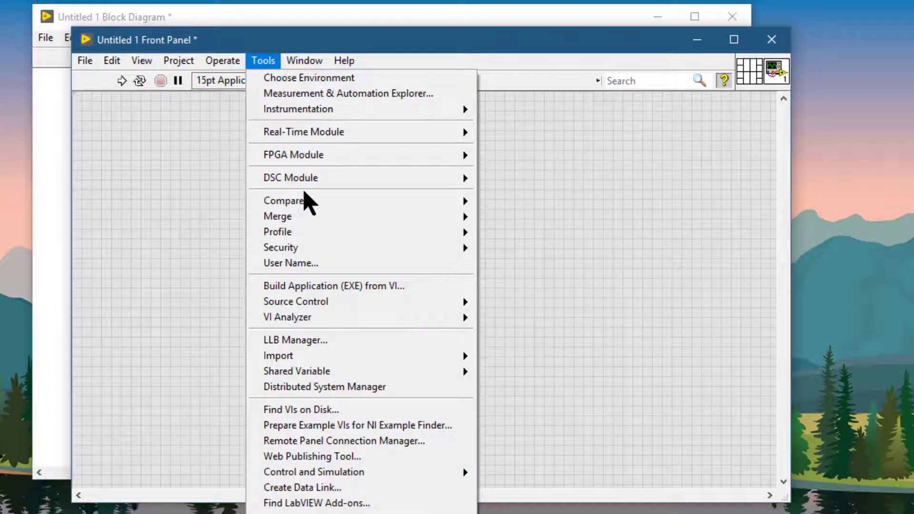
{"action": "mouse_move", "coordinate": [337, 356]}
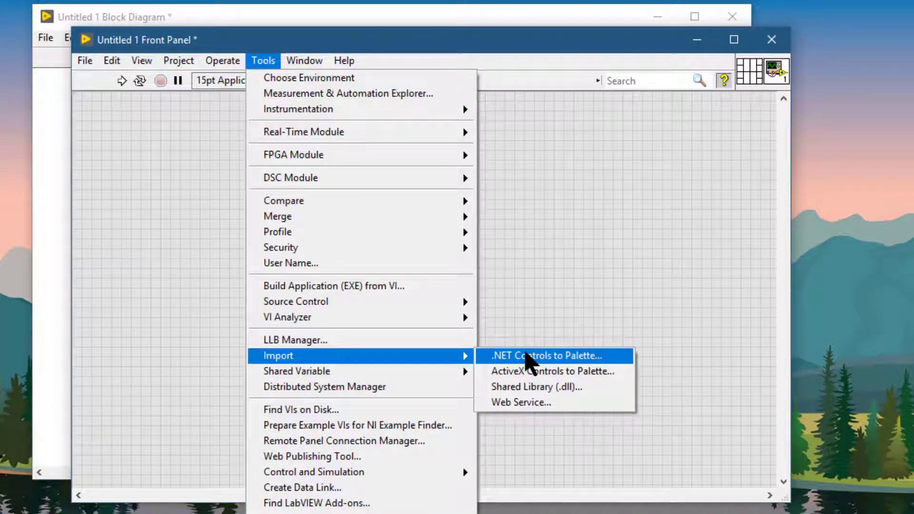
{"action": "left_click", "coordinate": [530, 363]}
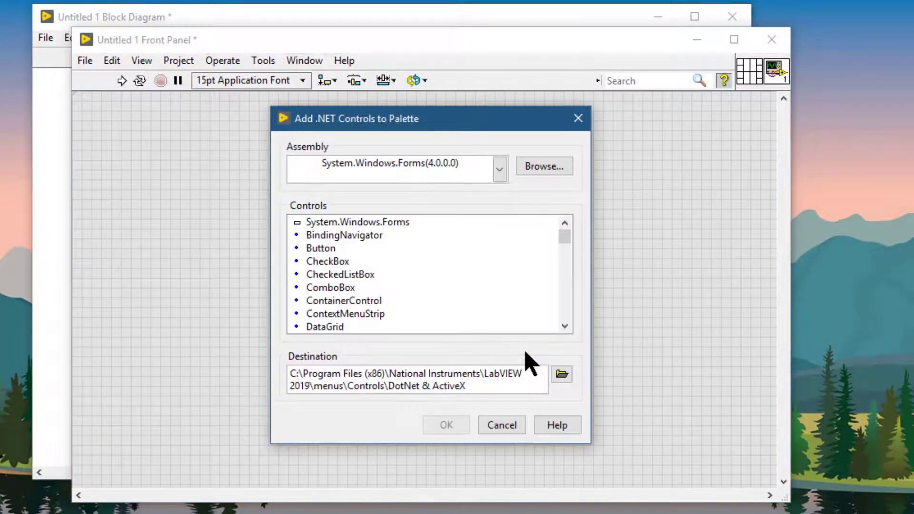
{"action": "left_click", "coordinate": [498, 178]}
{"action": "left_click", "coordinate": [498, 177]}
{"action": "left_click", "coordinate": [498, 177]}
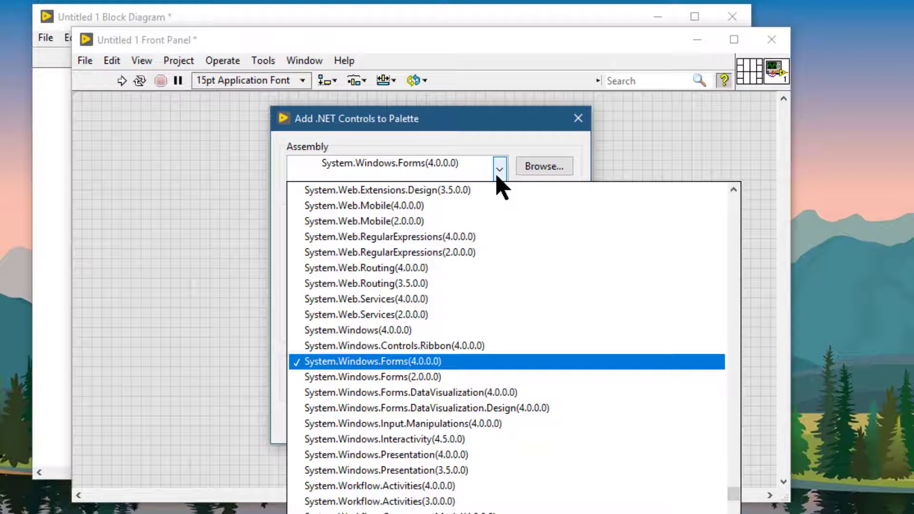
{"action": "left_click", "coordinate": [503, 150]}
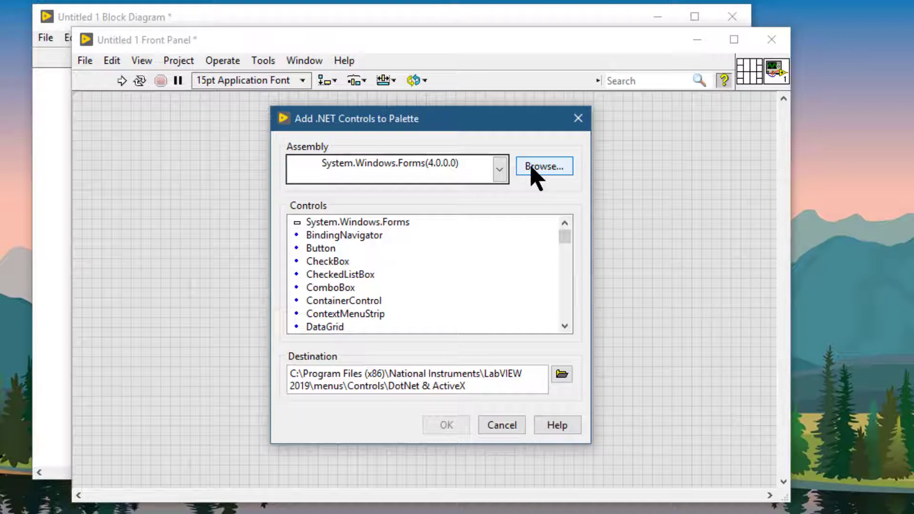
{"action": "left_click", "coordinate": [499, 169]}
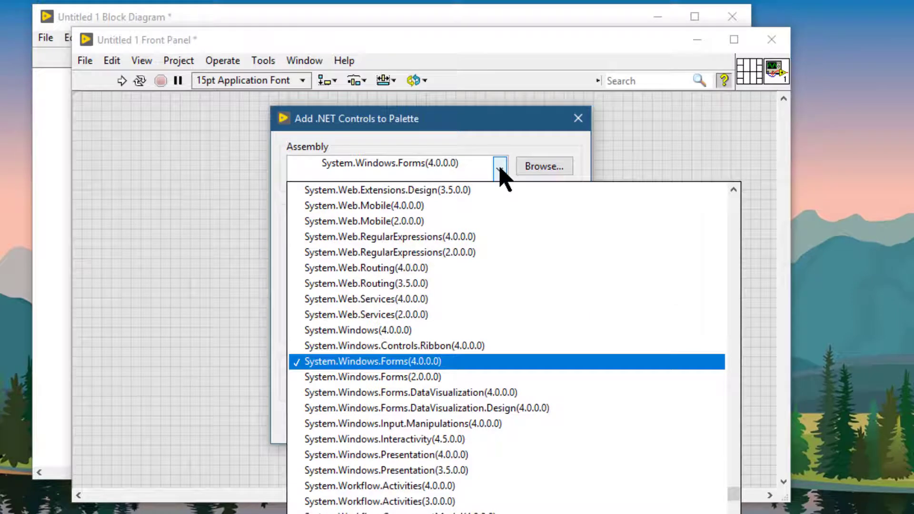
{"action": "left_click", "coordinate": [496, 158]}
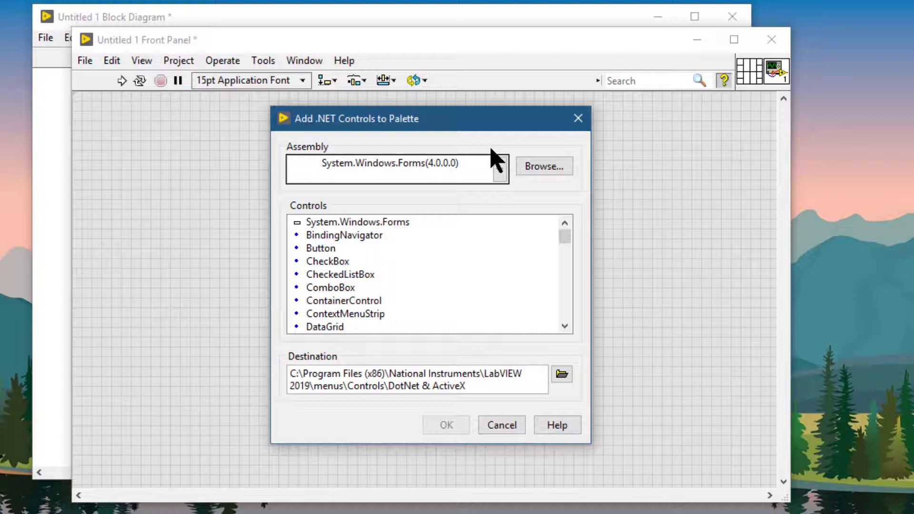
- Select DateTimePicker in the System.Windows.Forms controls list and show Context Help with Ctrl+H
{"action": "left_click", "coordinate": [564, 287]}
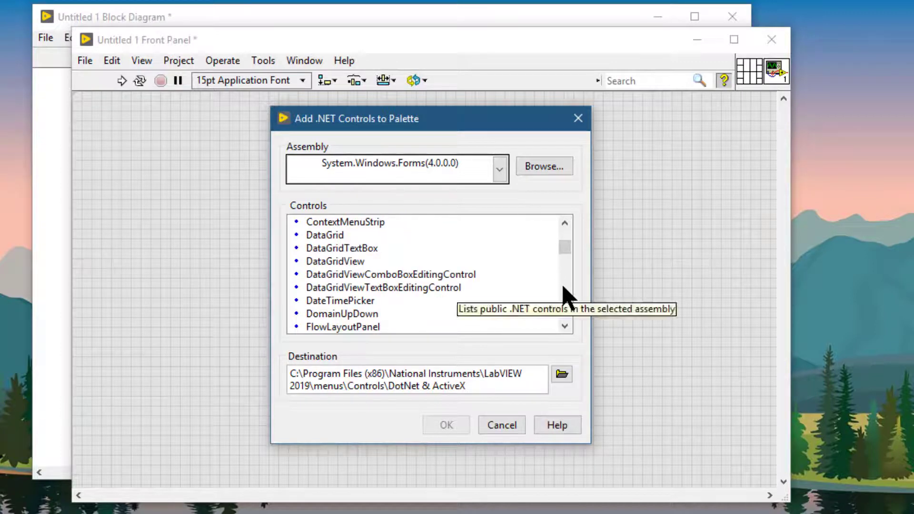
{"action": "left_click", "coordinate": [361, 300]}
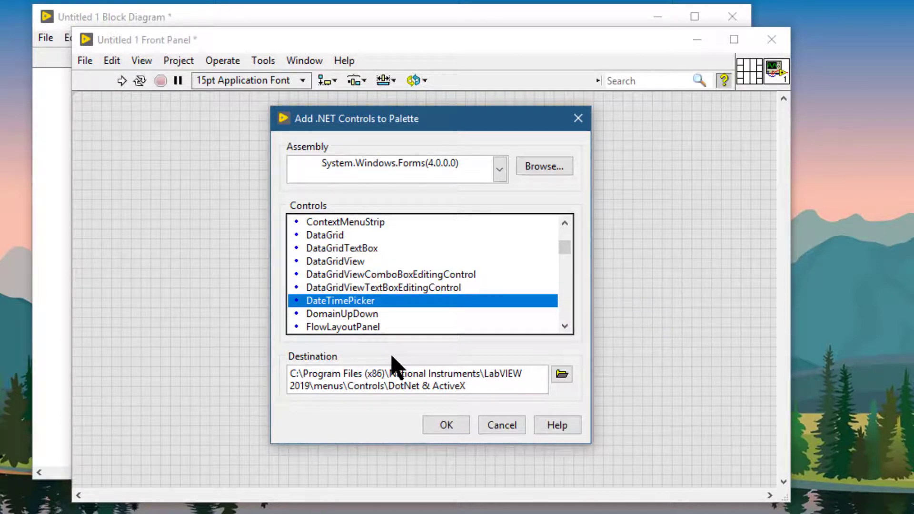
{"action": "key", "text": "ctrl+h"}
- Add DateTimePicker to the .NET & ActiveX palette and pick it up from the front panel's palette
{"action": "left_click", "coordinate": [440, 423]}
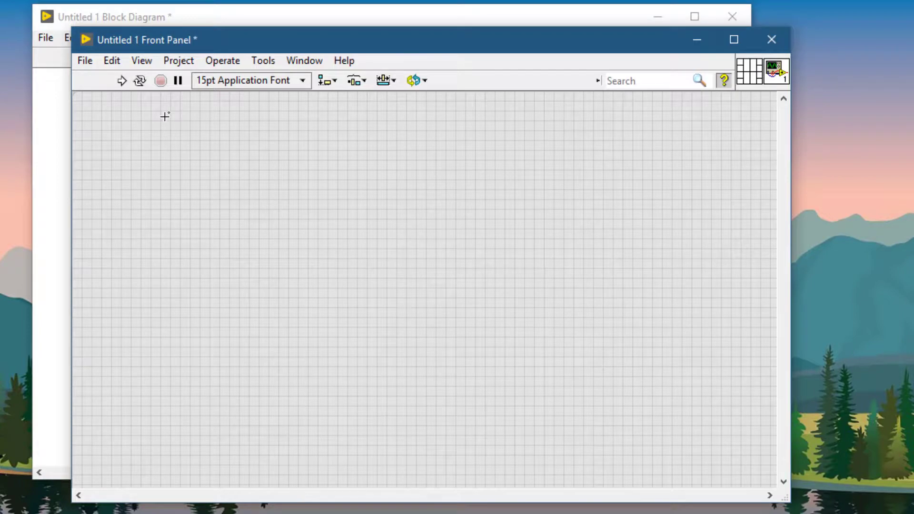
{"action": "right_click", "coordinate": [165, 117]}
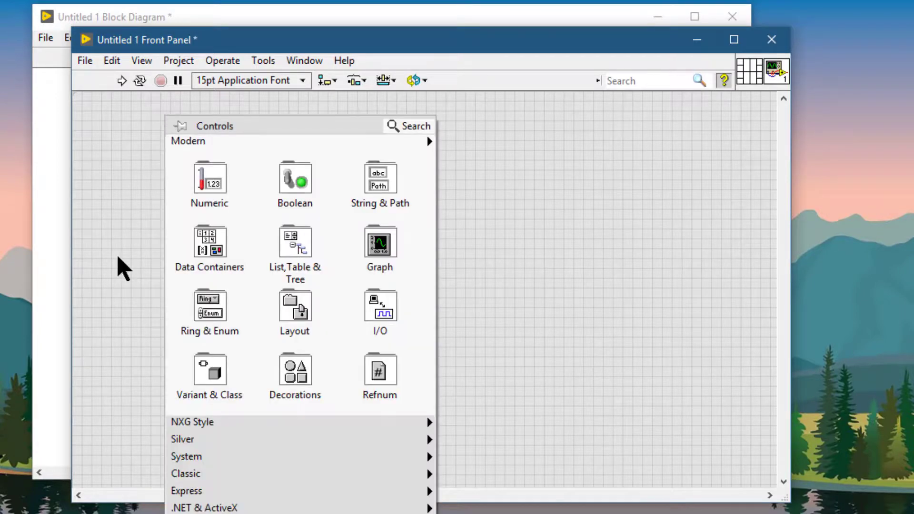
{"action": "mouse_move", "coordinate": [247, 512]}
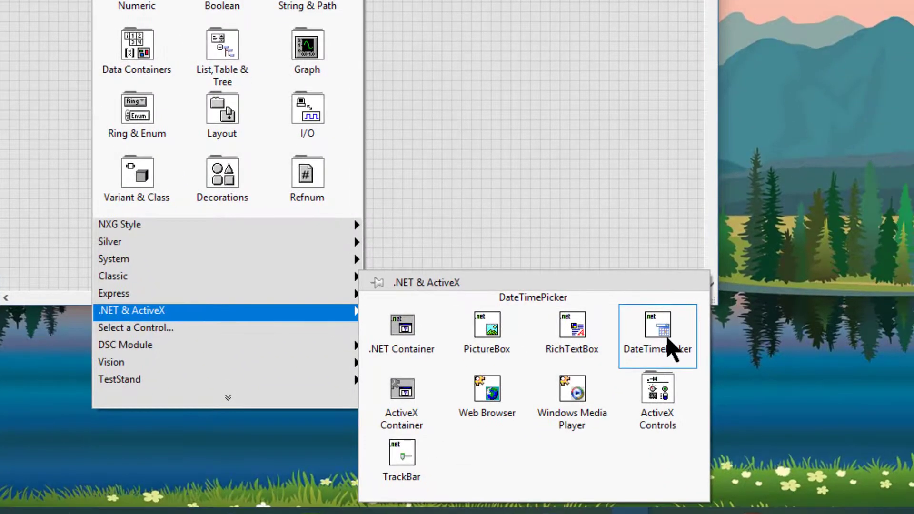
{"action": "left_click", "coordinate": [657, 333]}
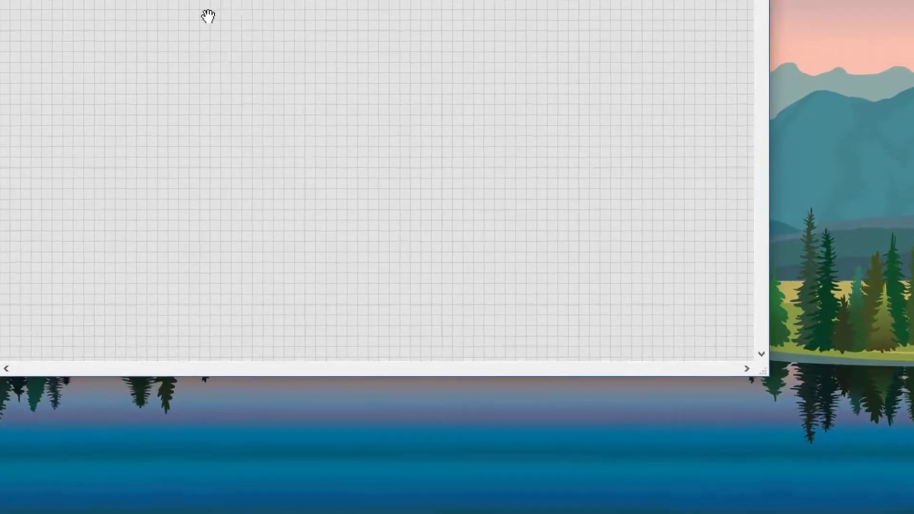
- Drop the DateTimePicker on the panel, run the VI continuously, and pick 15 October 2019
{"action": "left_click", "coordinate": [208, 16]}
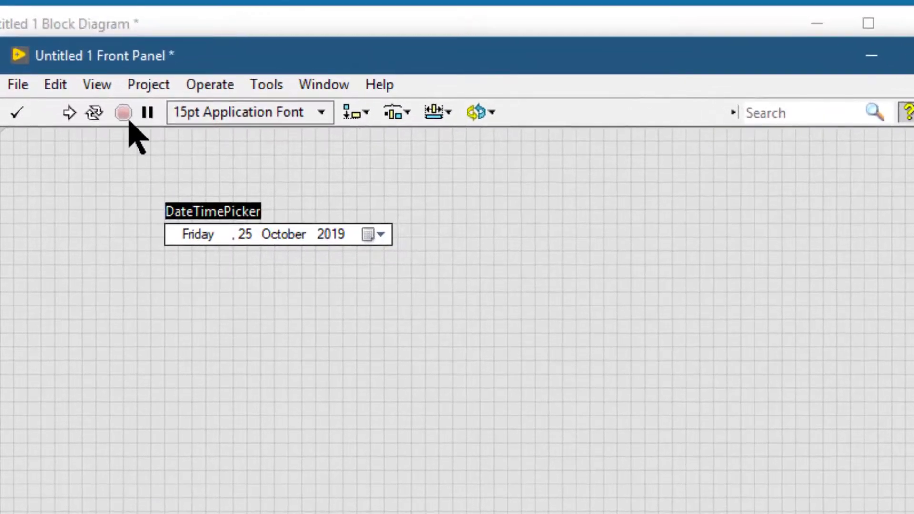
{"action": "left_click", "coordinate": [95, 114]}
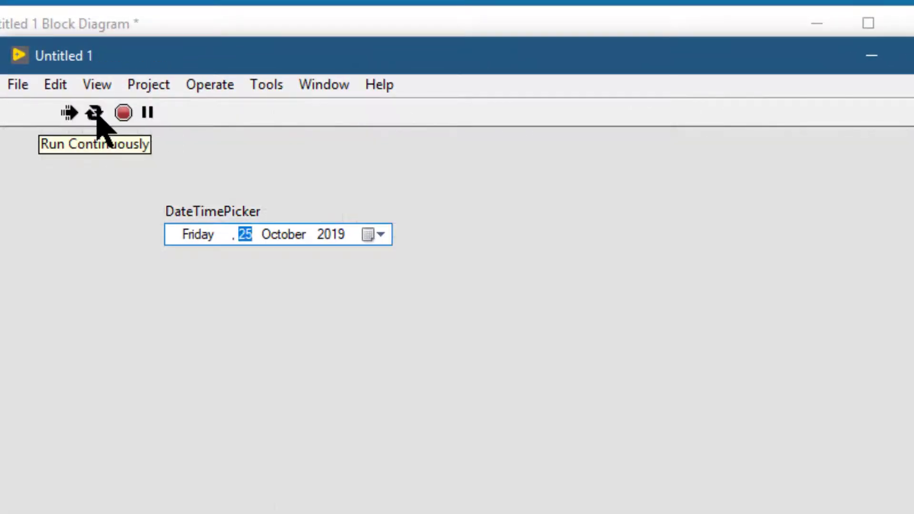
{"action": "left_click", "coordinate": [379, 234]}
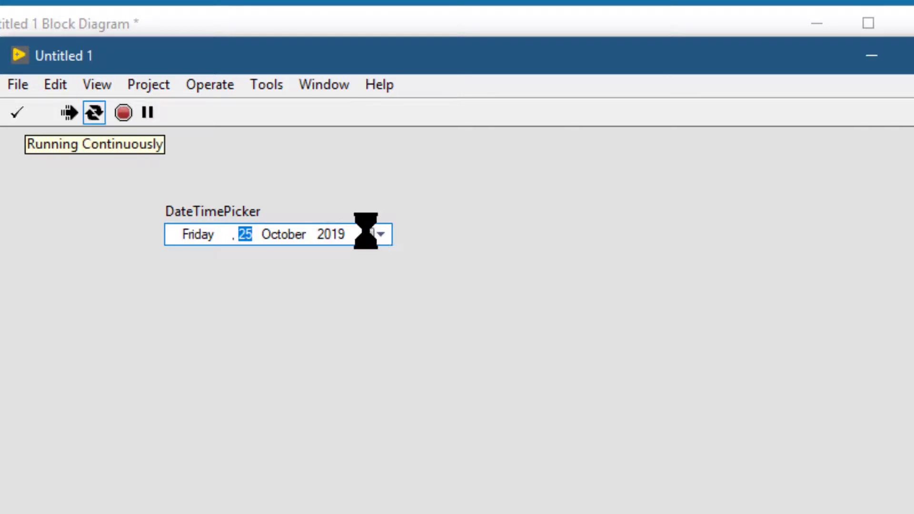
{"action": "left_click", "coordinate": [257, 344]}
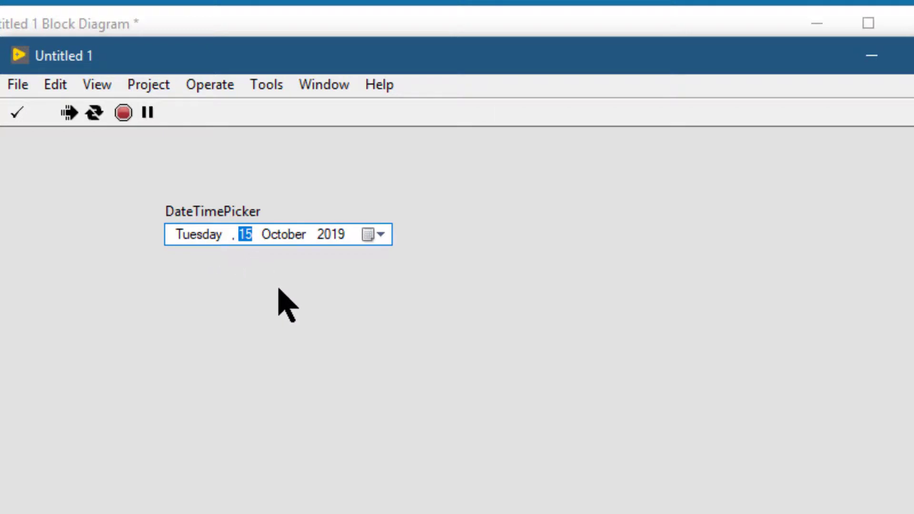
- Step the day, month and year with arrow keys, then reset to today, 25 October 2019
{"action": "key", "text": "Up"}
{"action": "key", "text": "Up"}
{"action": "key", "text": "Up"}
{"action": "key", "text": "Up"}
{"action": "key", "text": "Up"}
{"action": "key", "text": "Up"}
{"action": "key", "text": "Up"}
{"action": "left_click", "coordinate": [287, 235]}
{"action": "key", "text": "Up"}
{"action": "key", "text": "Up"}
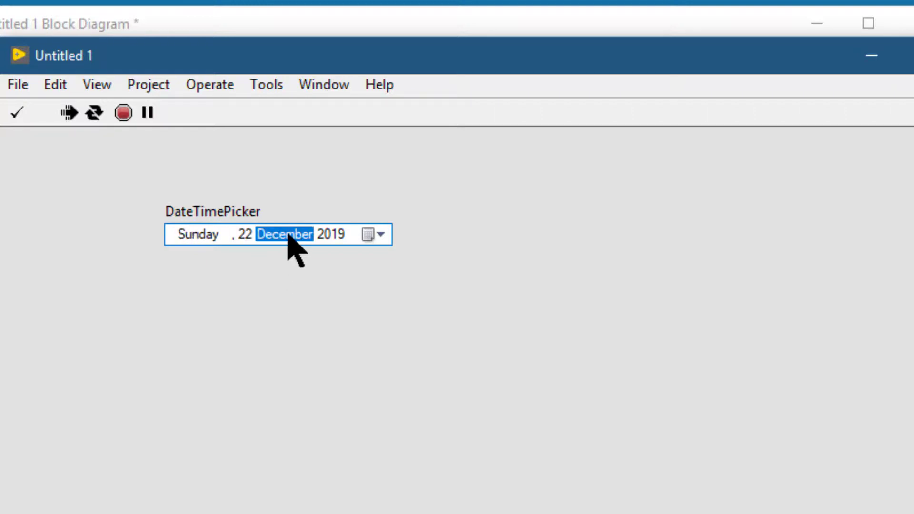
{"action": "key", "text": "Up"}
{"action": "left_click", "coordinate": [331, 234]}
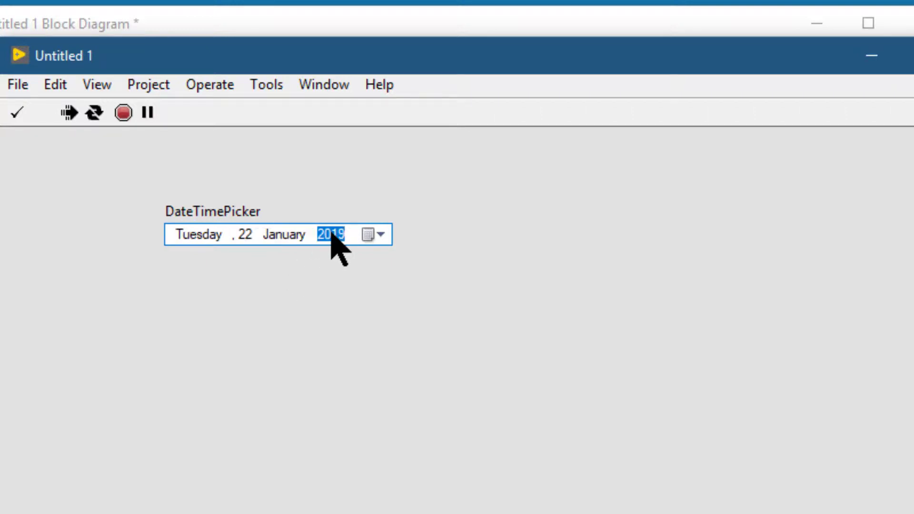
{"action": "key", "text": "Up"}
{"action": "key", "text": "Up"}
{"action": "key", "text": "Up"}
{"action": "key", "text": "Up"}
{"action": "key", "text": "Up"}
{"action": "key", "text": "Up"}
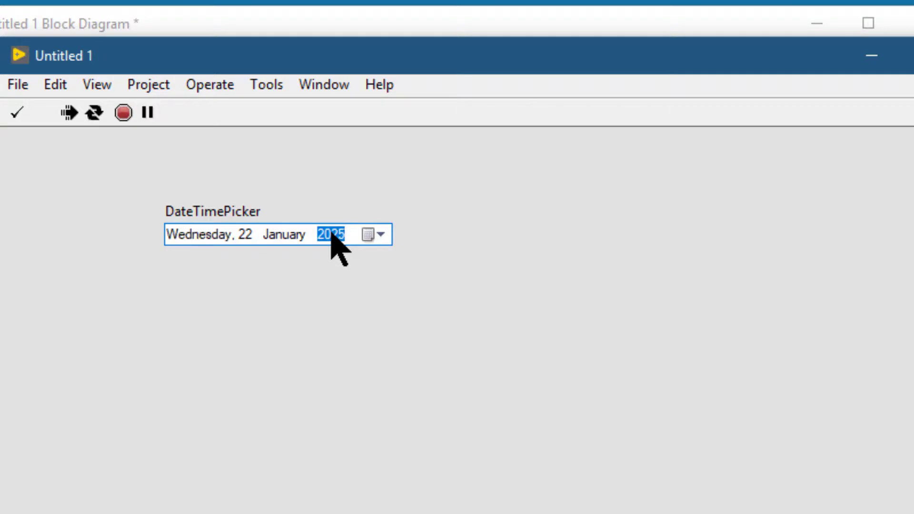
{"action": "left_click", "coordinate": [368, 238]}
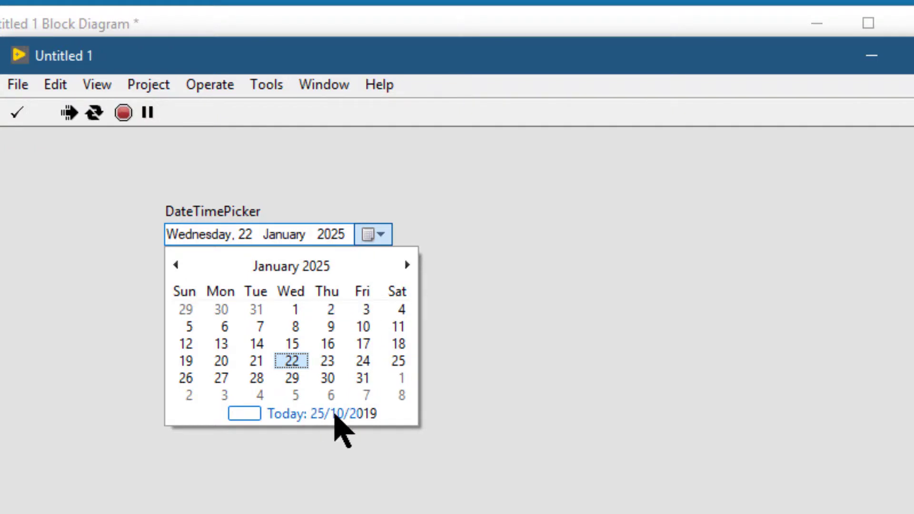
{"action": "left_click", "coordinate": [287, 415]}
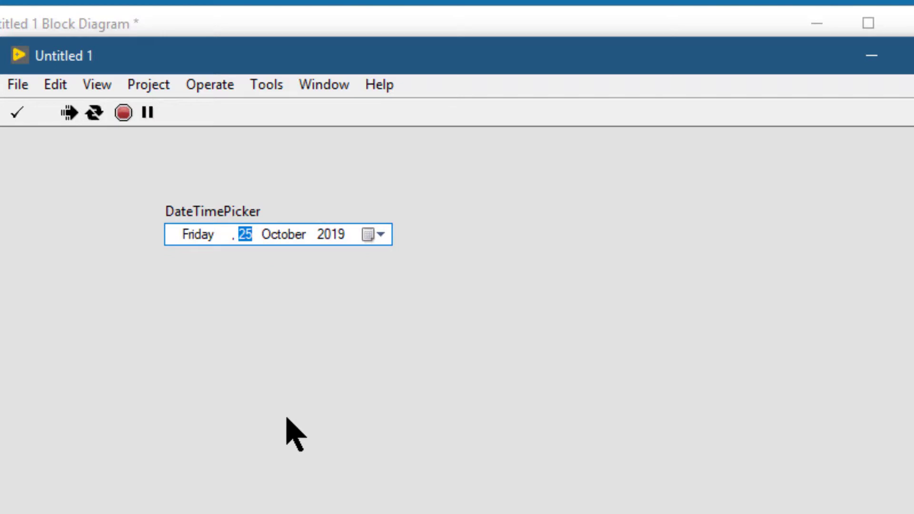